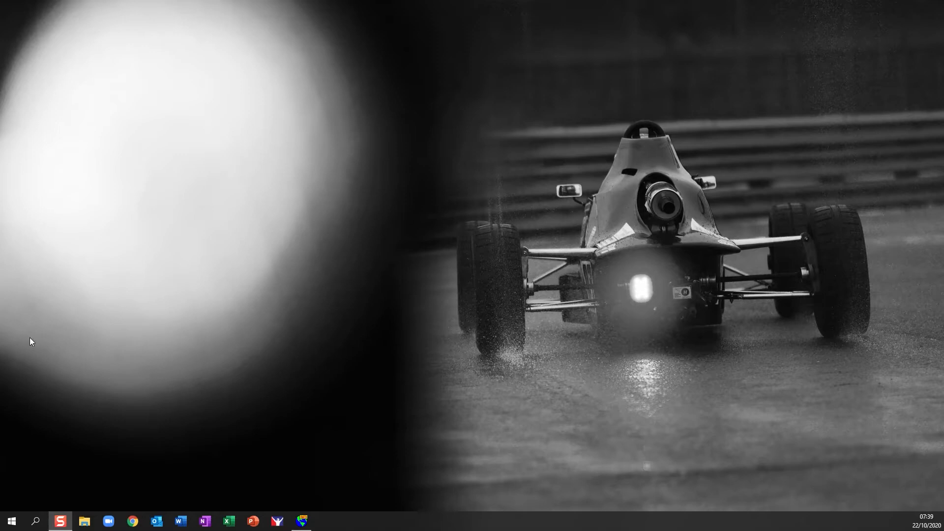
Switch to RS2Analysis, show each channel in its own tiled graph and place the cursor at about 1,400 ft.
click(301, 520)
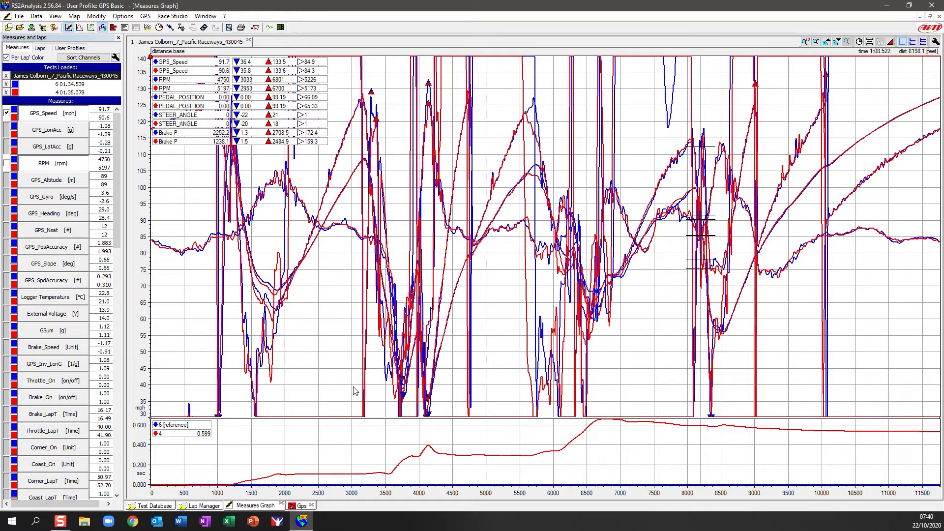
click(922, 43)
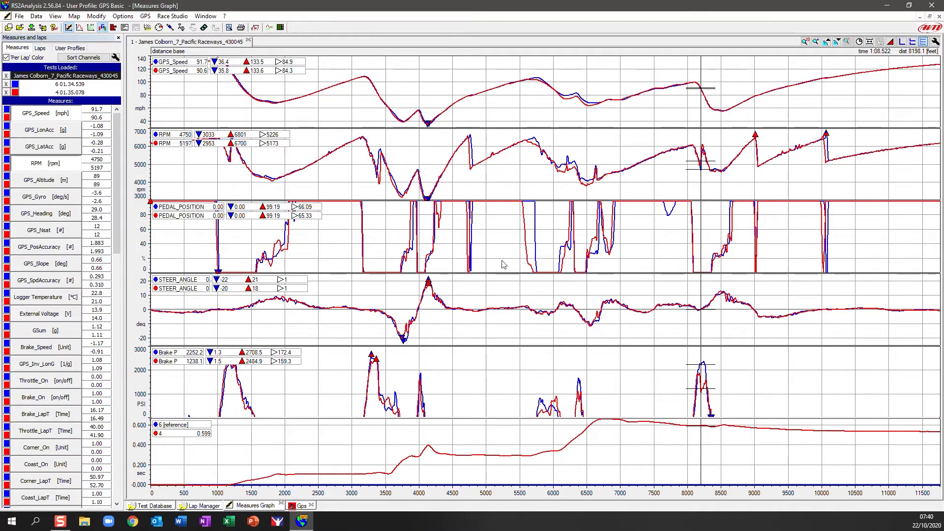
click(244, 239)
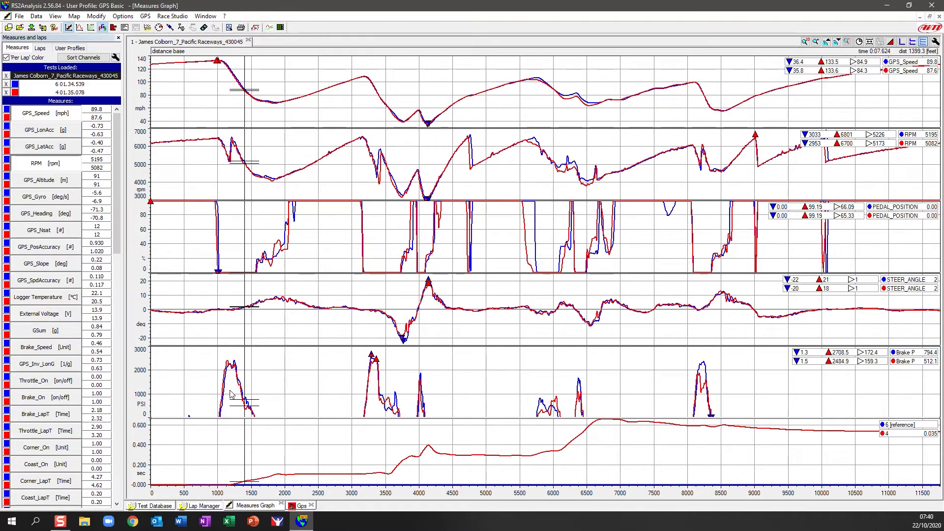
Switch the measures graph to the mixed layout, assigning RPM to plot 2 and PEDAL_POSITION to plot 3.
click(912, 42)
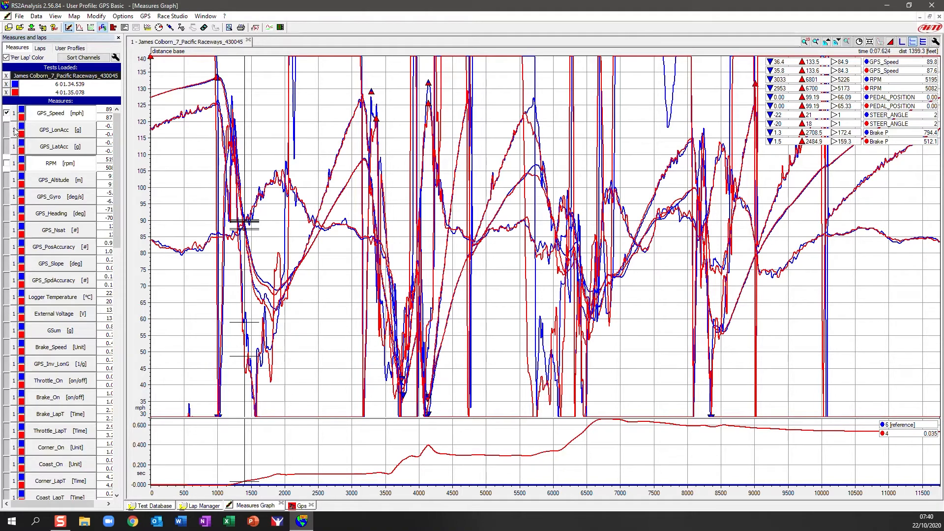
click(13, 167)
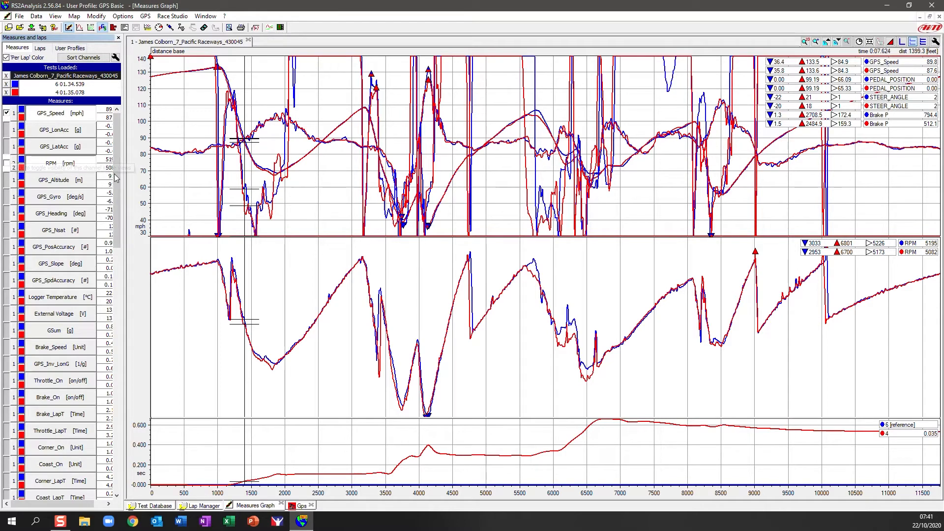
drag(117, 183, 120, 353)
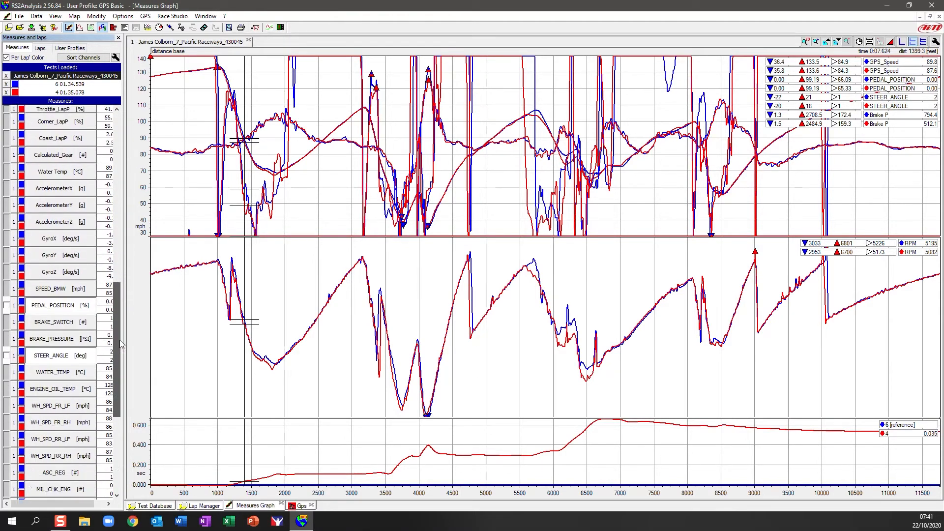
click(14, 305)
click(14, 306)
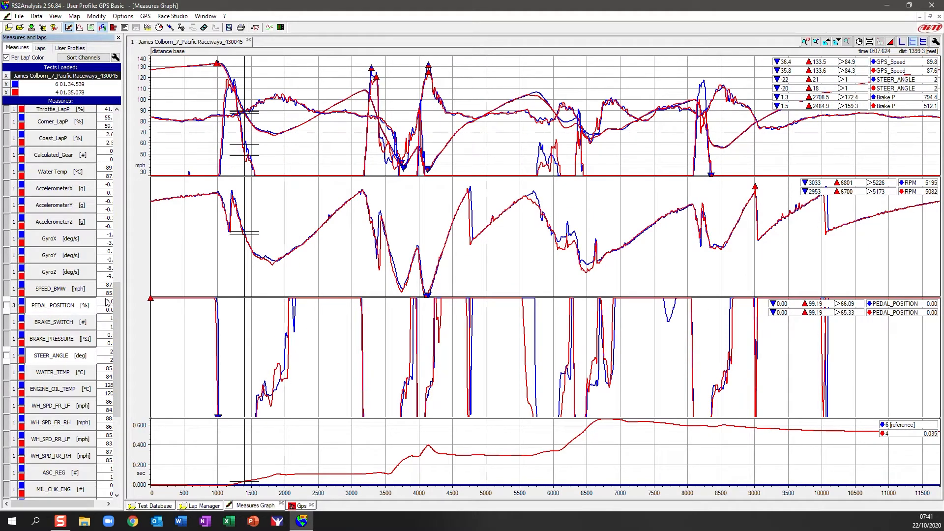
Assign the Brake P channel to plot 4 of the measures graph.
drag(118, 310, 122, 383)
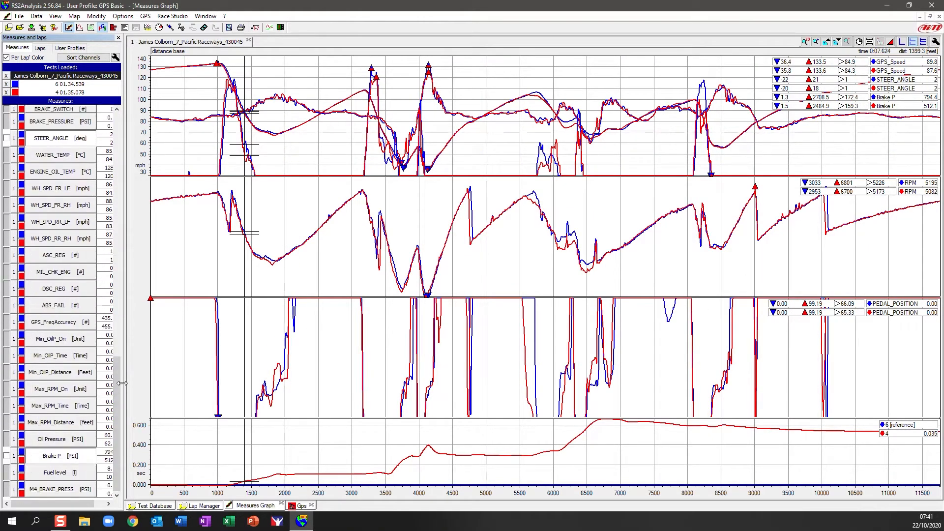
click(15, 456)
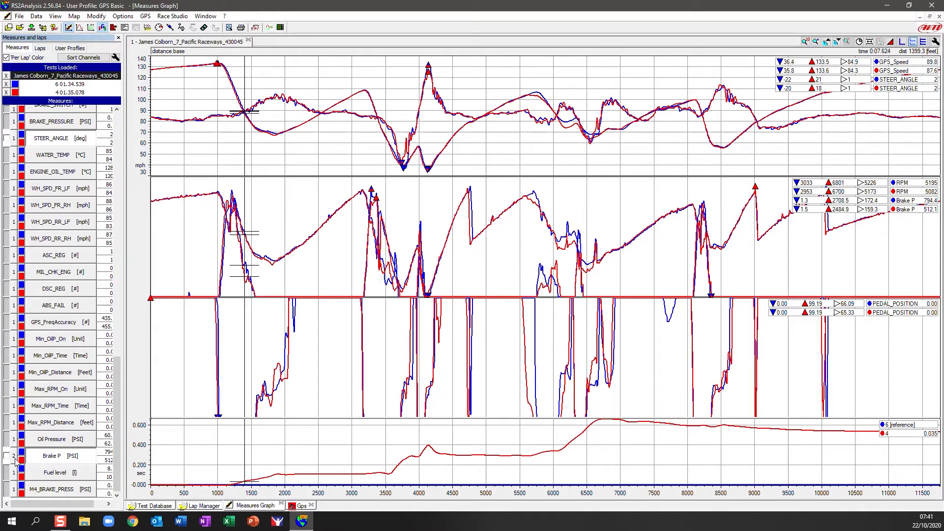
click(15, 455)
click(14, 456)
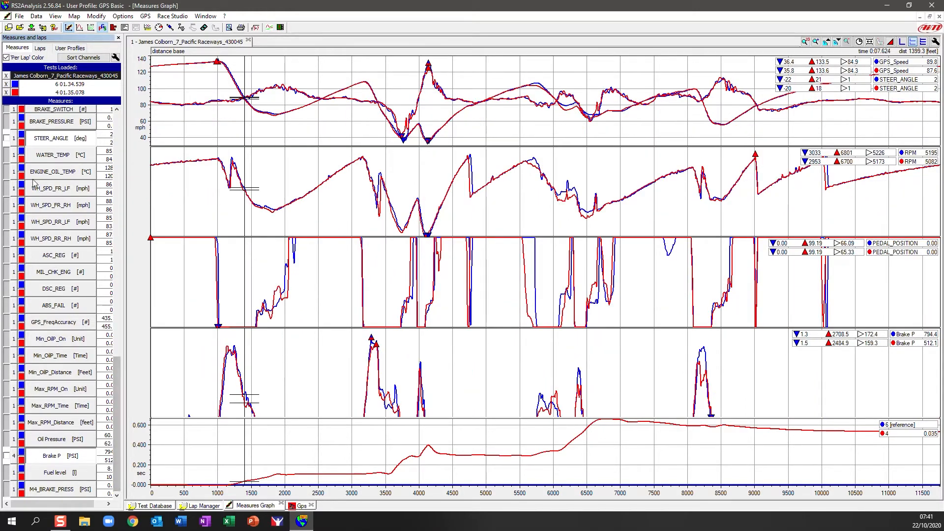
Assign the STEER_ANGLE channel to plot 5 of the measures graph.
click(14, 139)
click(14, 139)
click(14, 140)
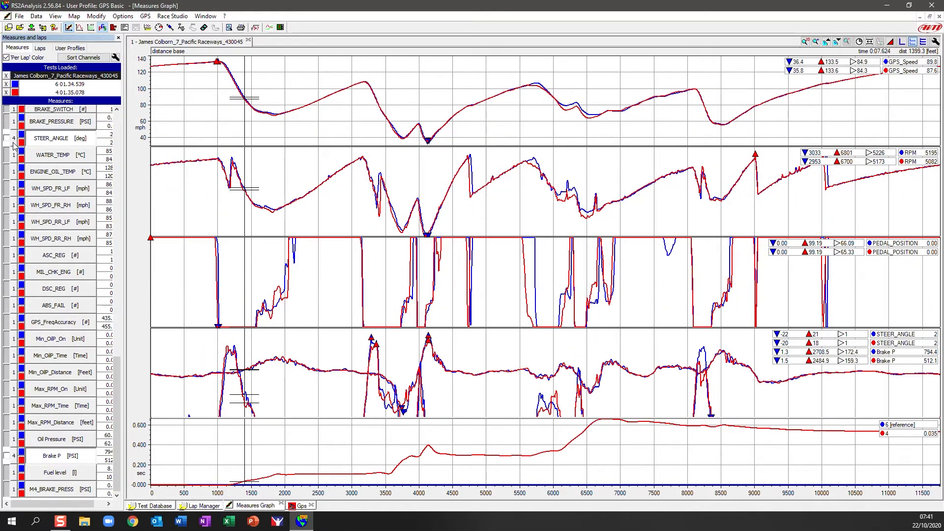
click(13, 140)
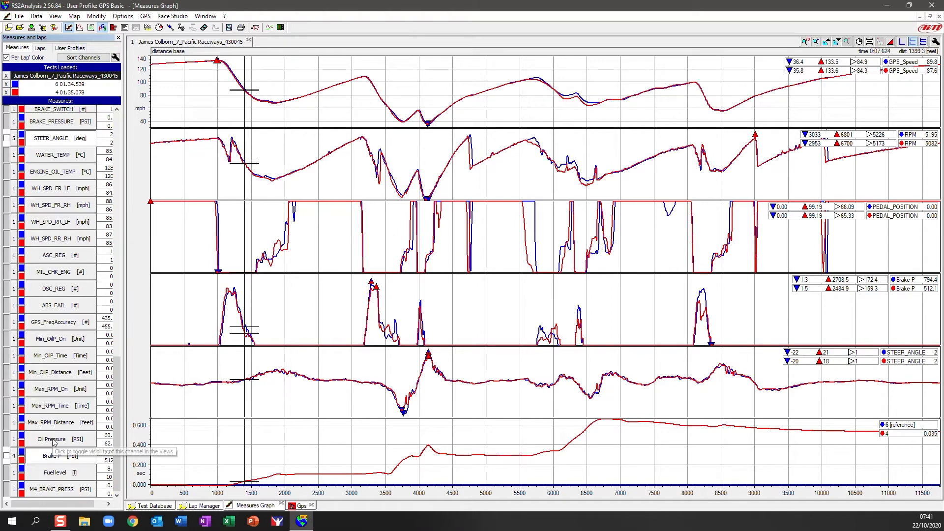
Reorder the brake and throttle plots by assigning Brake P to plot 3 and PEDAL_POSITION to plot 4.
click(14, 457)
click(14, 457)
click(14, 458)
click(14, 458)
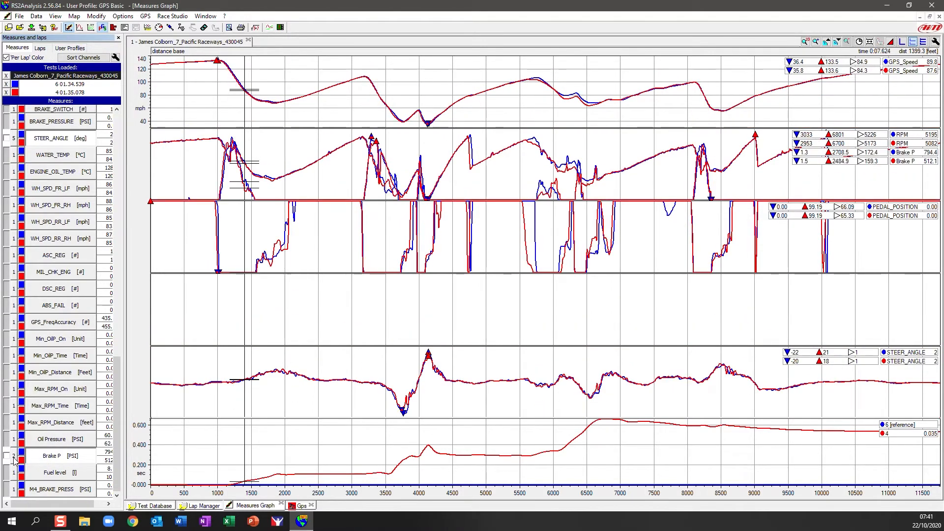
click(14, 457)
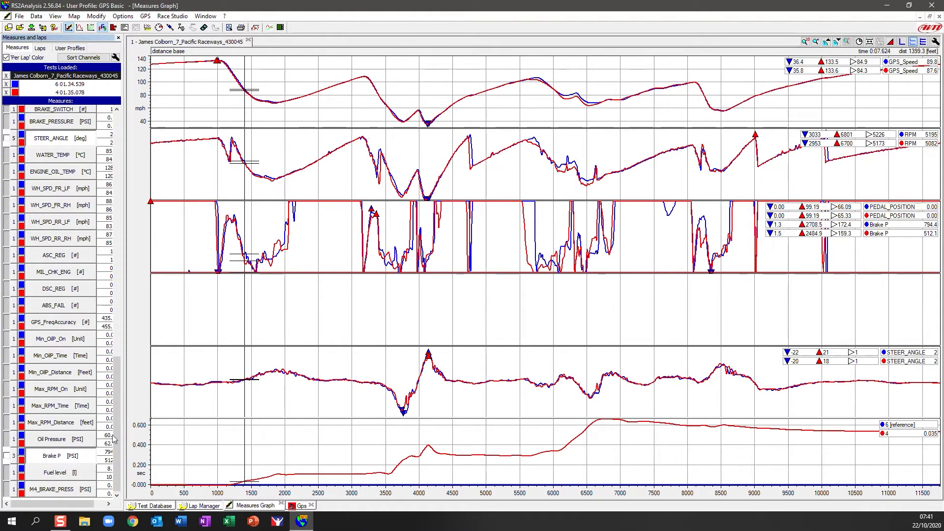
drag(115, 437, 116, 312)
click(14, 448)
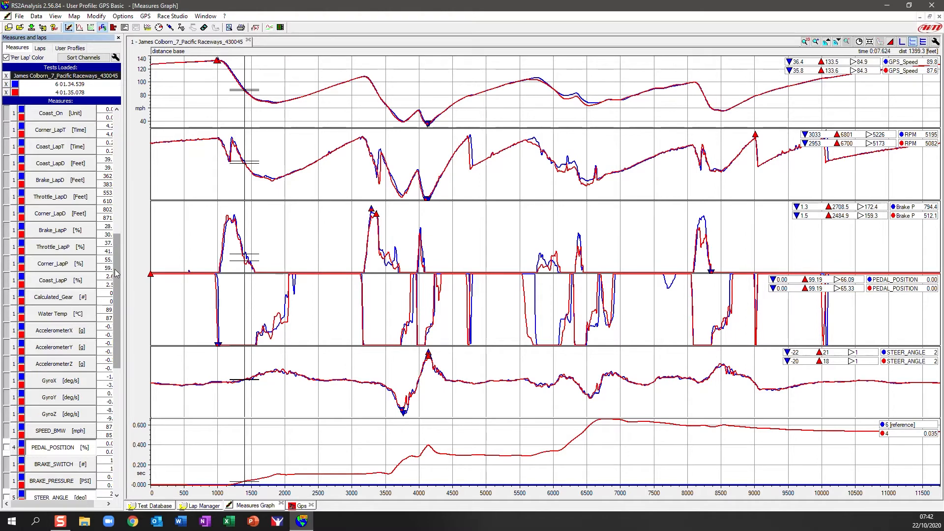
Display the vertical scale for the RPM channel on its plot.
drag(117, 274, 103, 126)
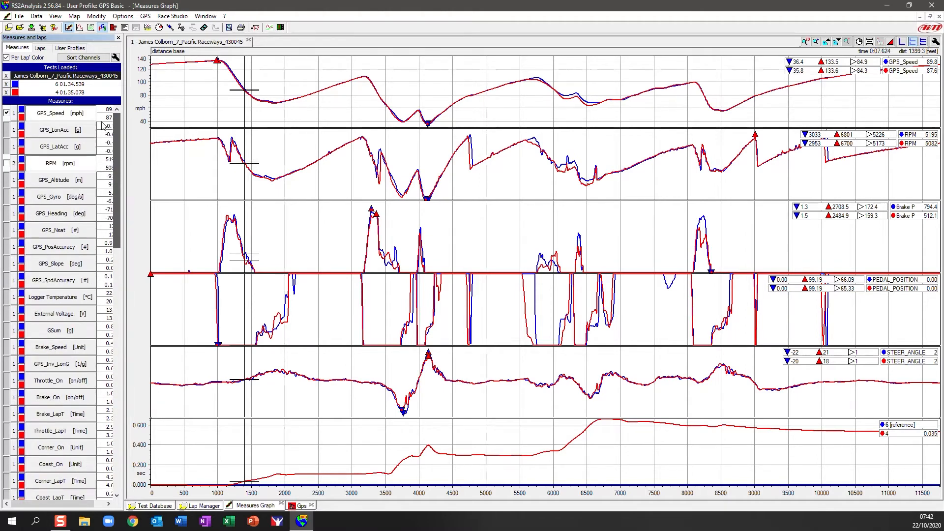
click(6, 164)
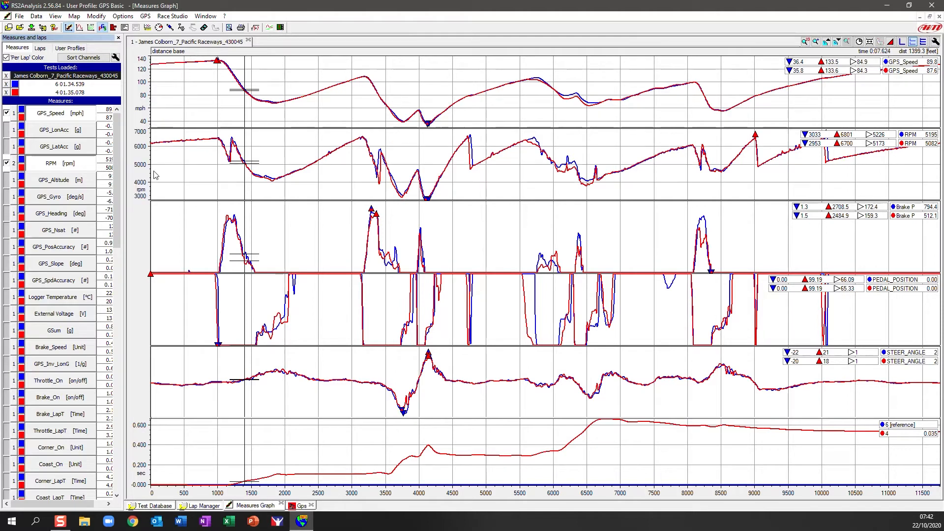
Add the GPS_LatAcc channel to the measures graph and assign it to plot 5 with STEER_ANGLE.
drag(116, 180, 123, 149)
click(62, 150)
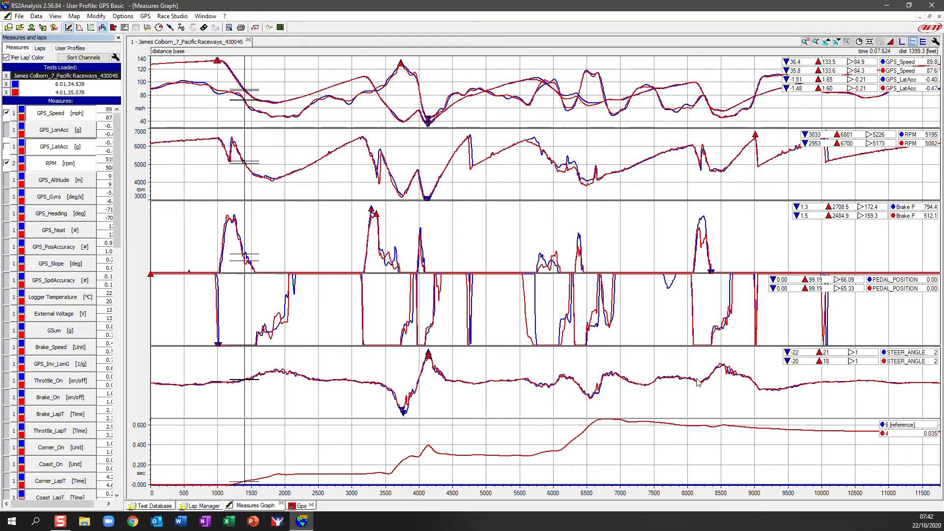
drag(121, 225, 129, 406)
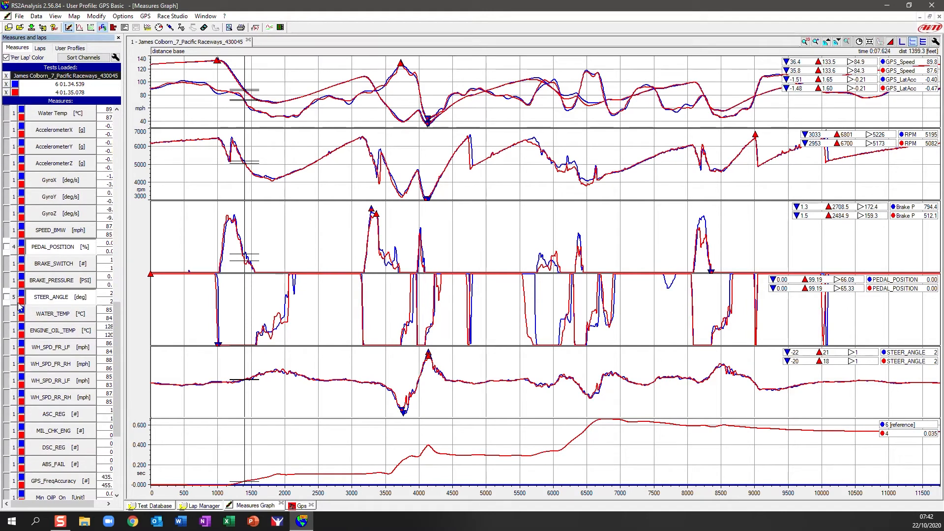
drag(118, 364, 99, 159)
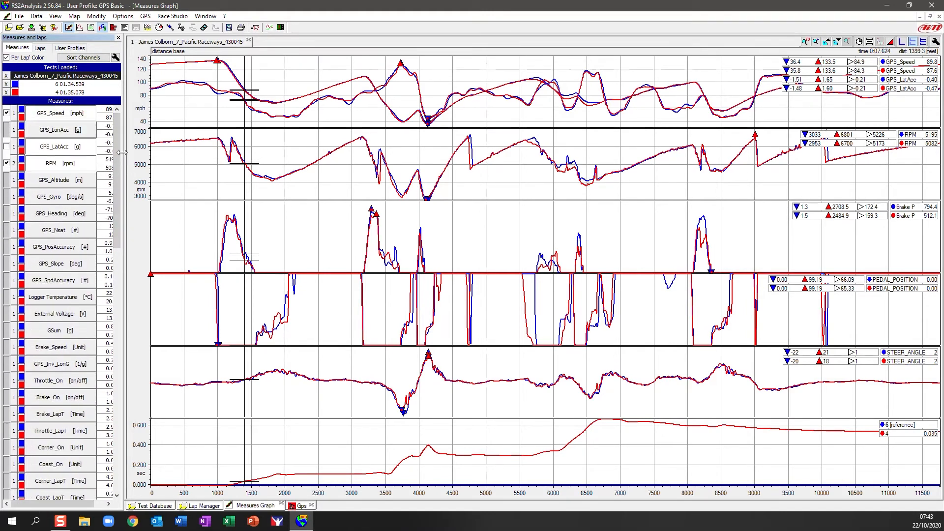
click(15, 147)
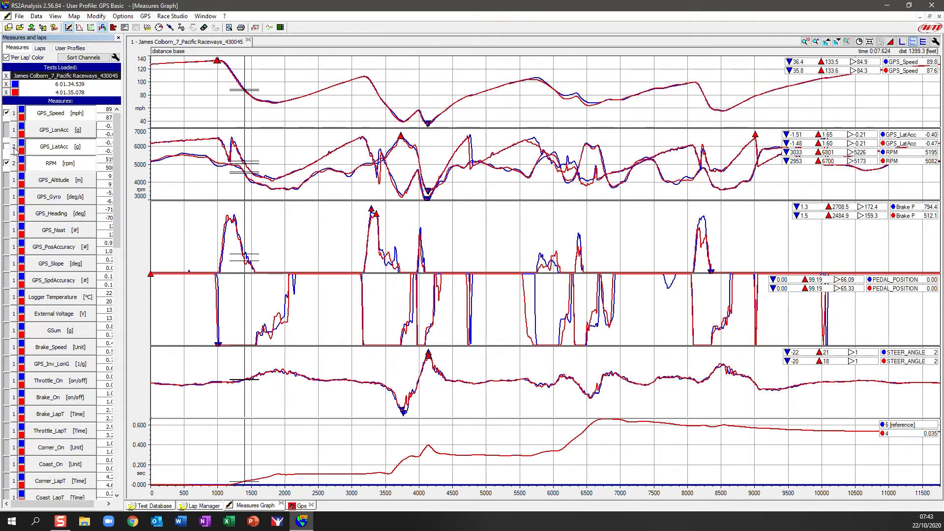
click(15, 147)
click(14, 147)
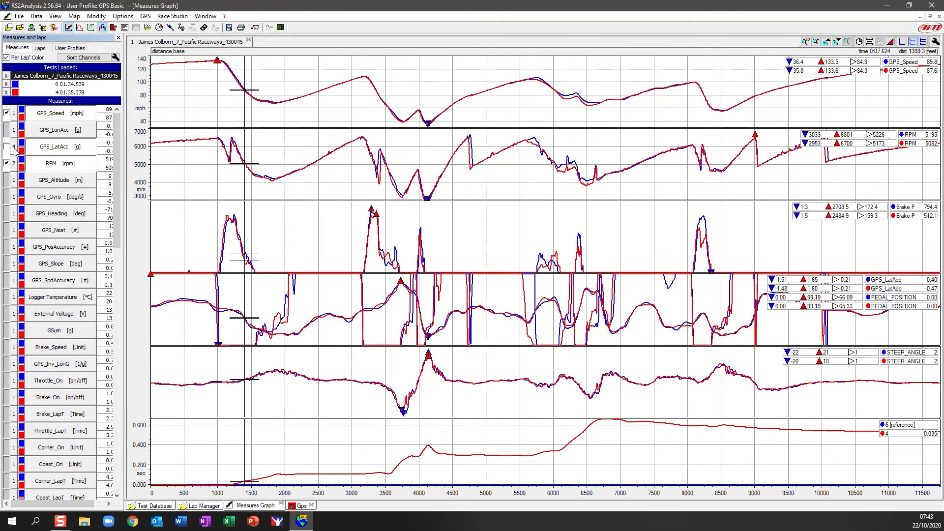
click(15, 147)
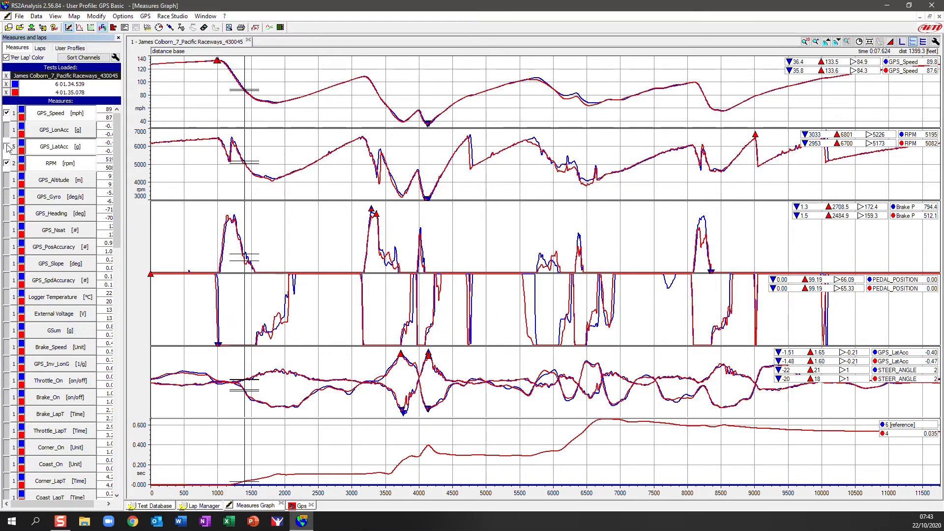
Display the vertical scales for both GPS_LatAcc and STEER_ANGLE on their shared plot.
click(7, 147)
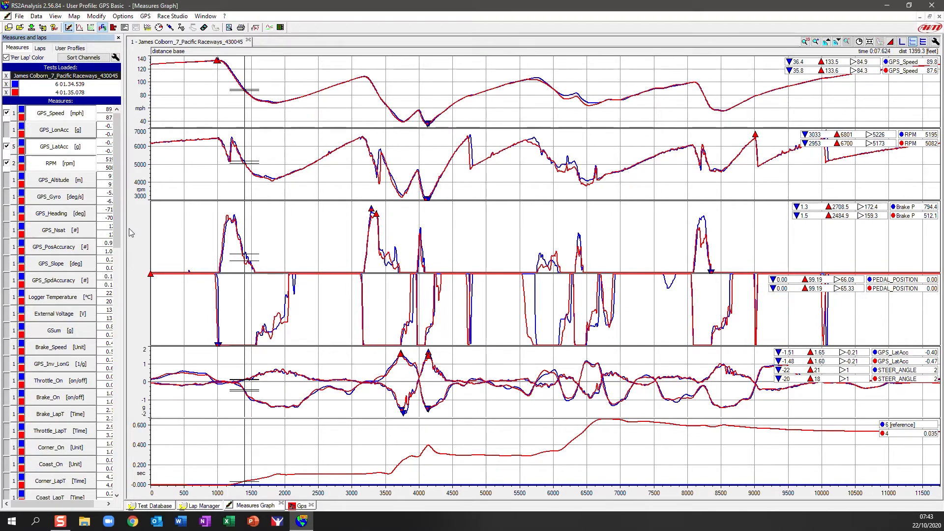
drag(122, 225, 109, 375)
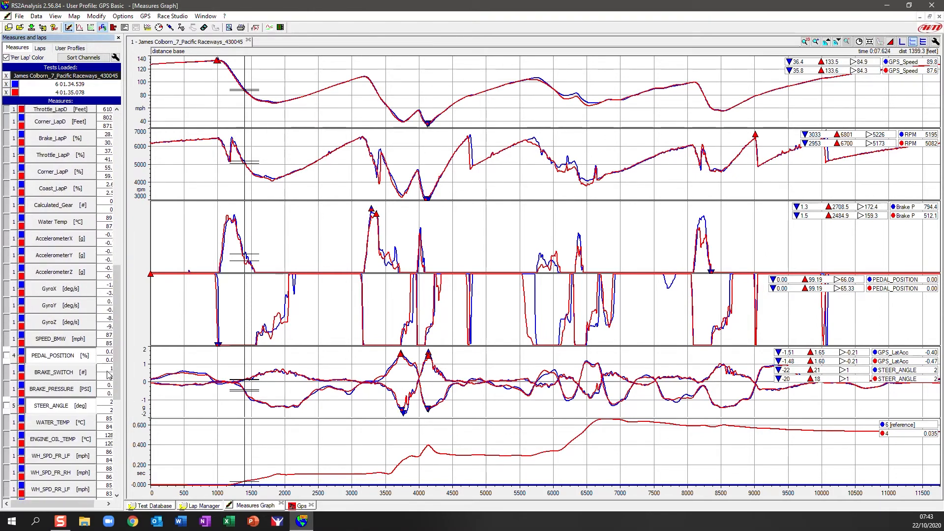
click(7, 406)
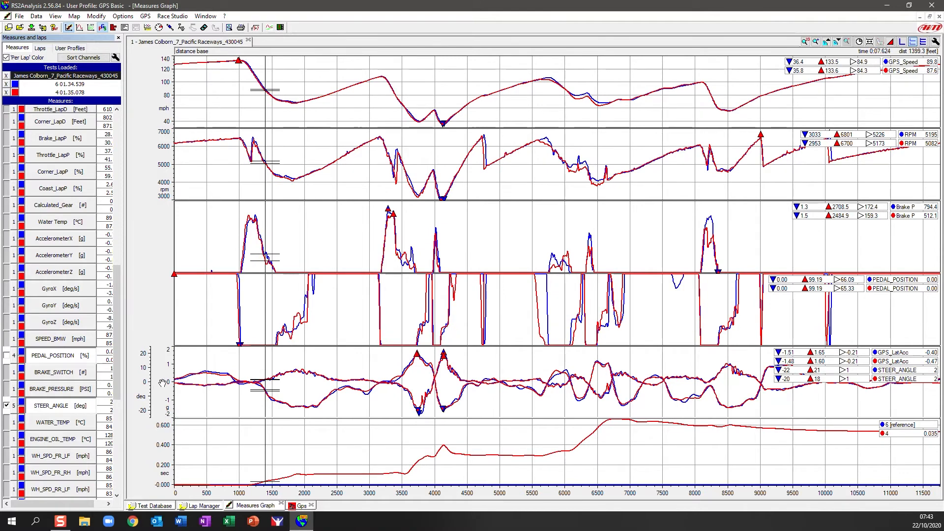